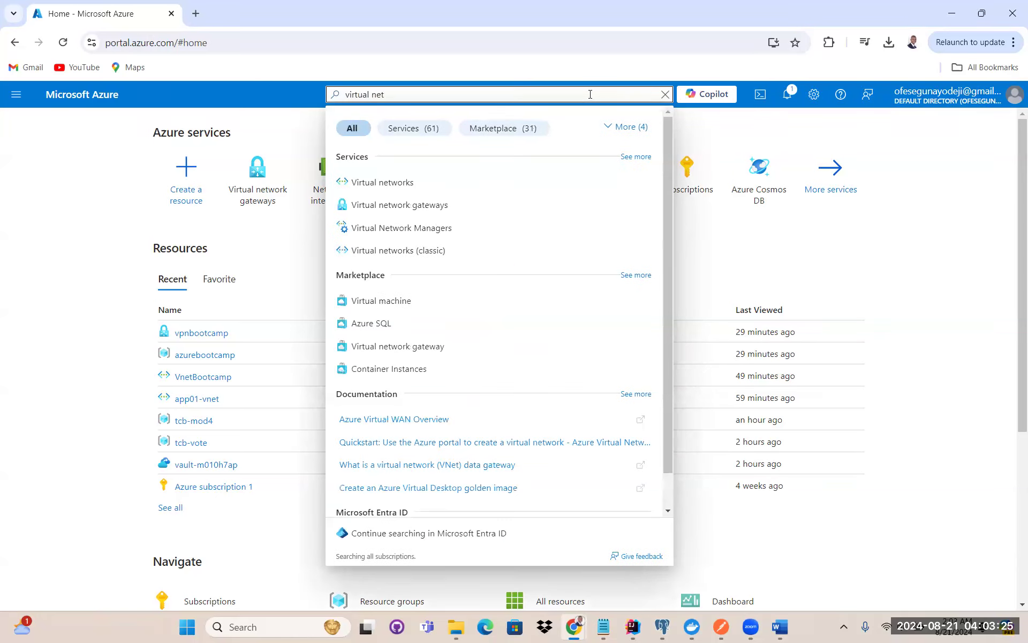
Open the Virtual network gateways list, which shows the existing gateway vpnbootcamp
click(442, 207)
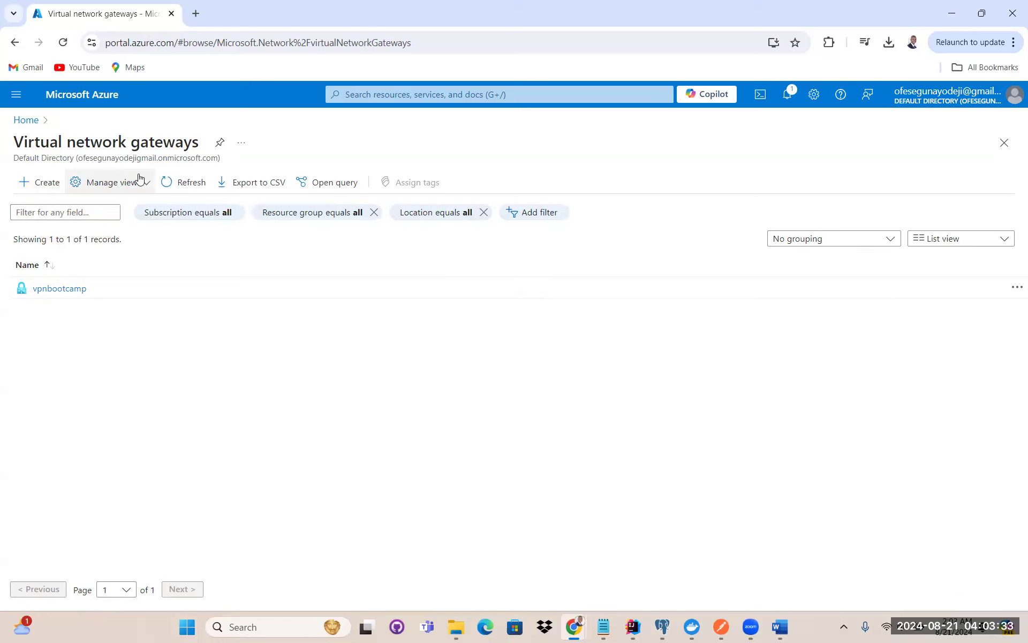
Start a new virtual network gateway named VNgateway in the East US region
click(39, 182)
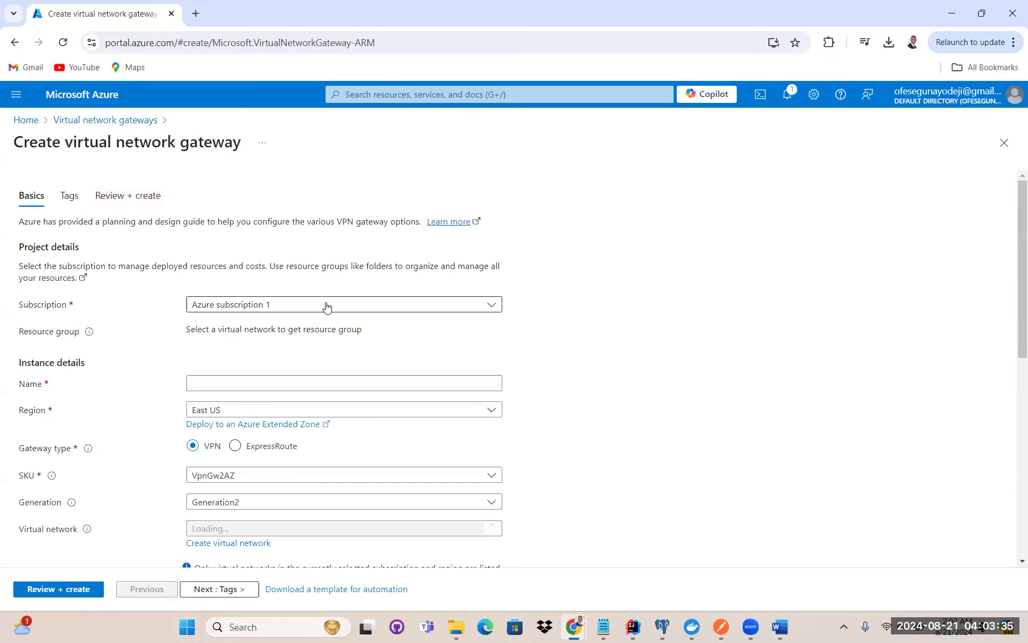
scroll(327, 306, down, 3)
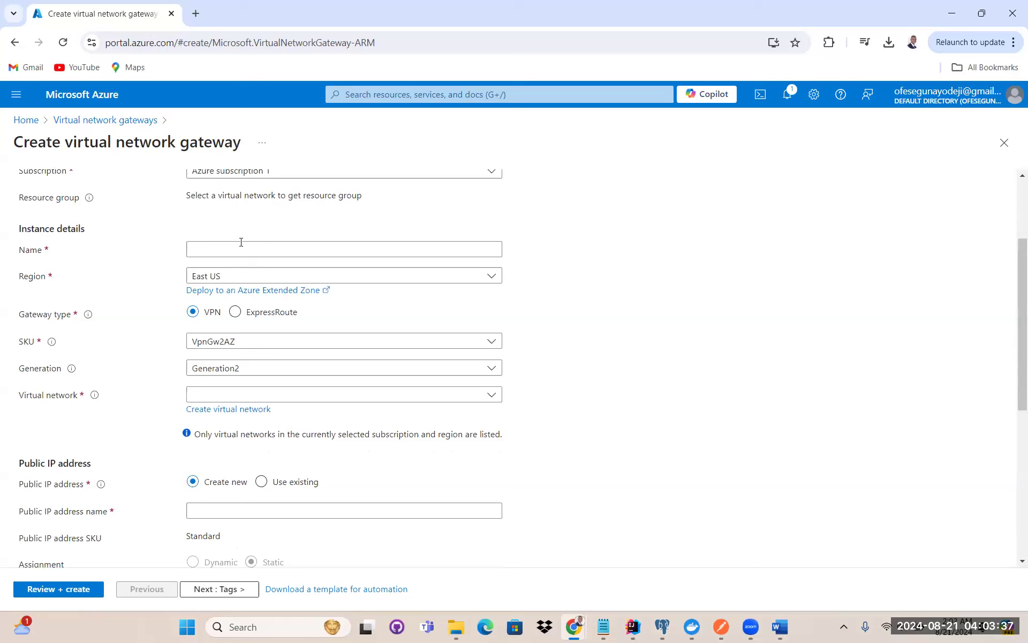
click(228, 245)
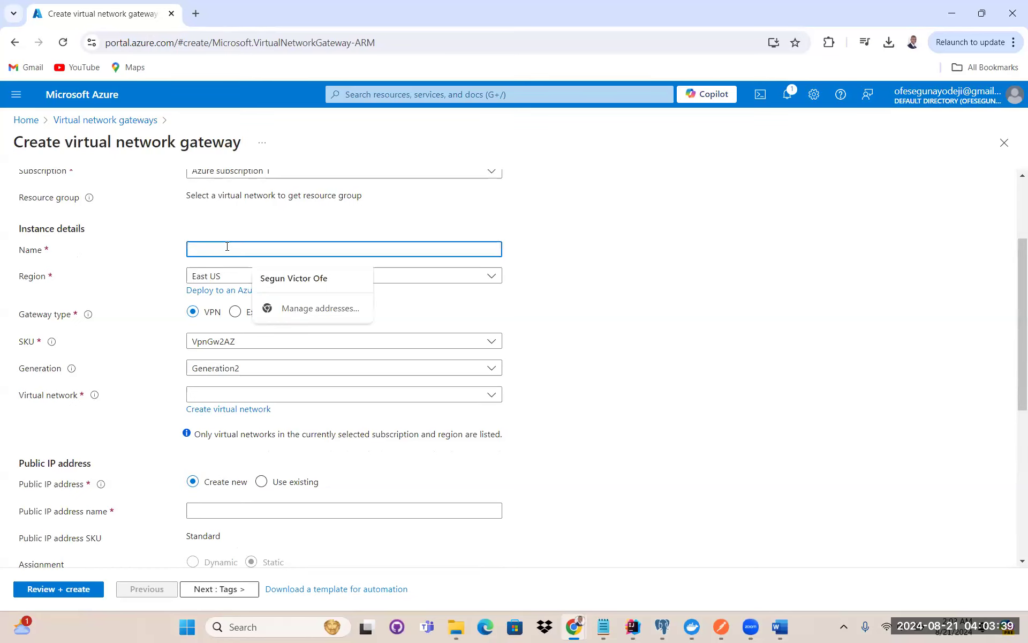
text(V)
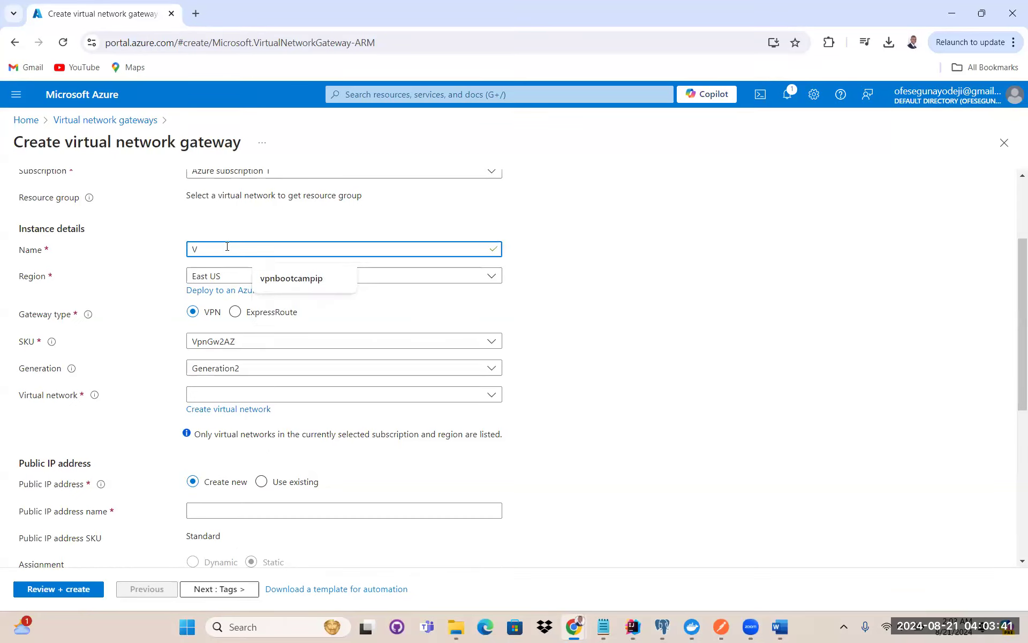
text(N)
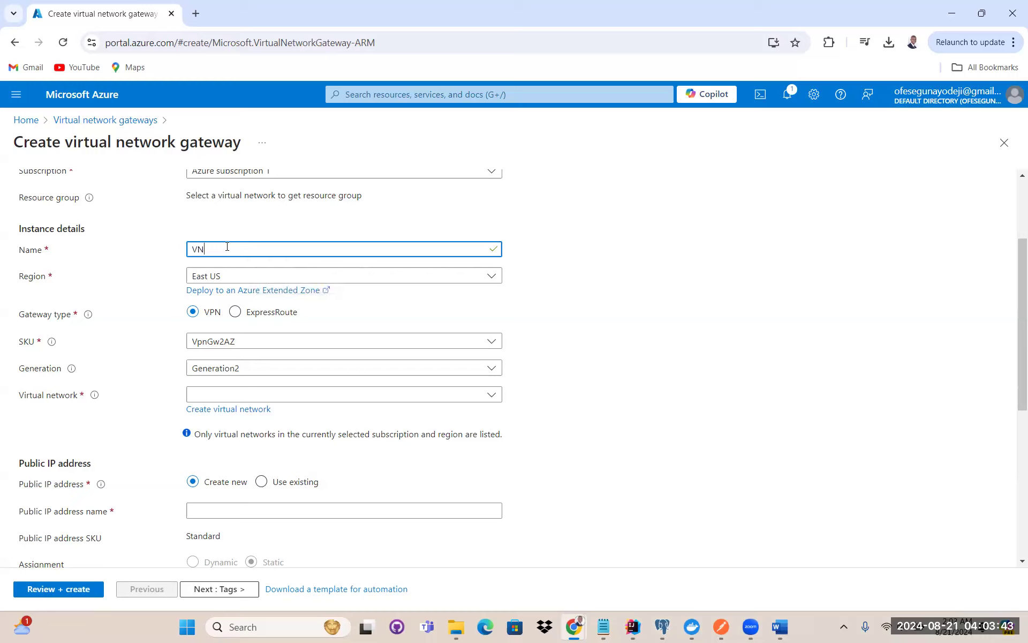
text(gateway)
click(248, 279)
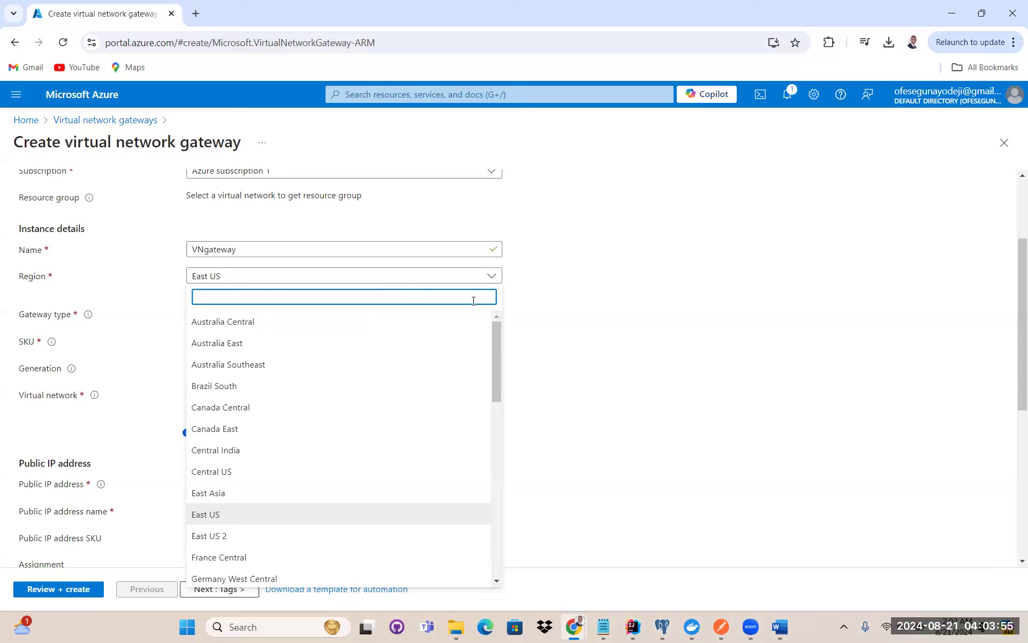
click(423, 277)
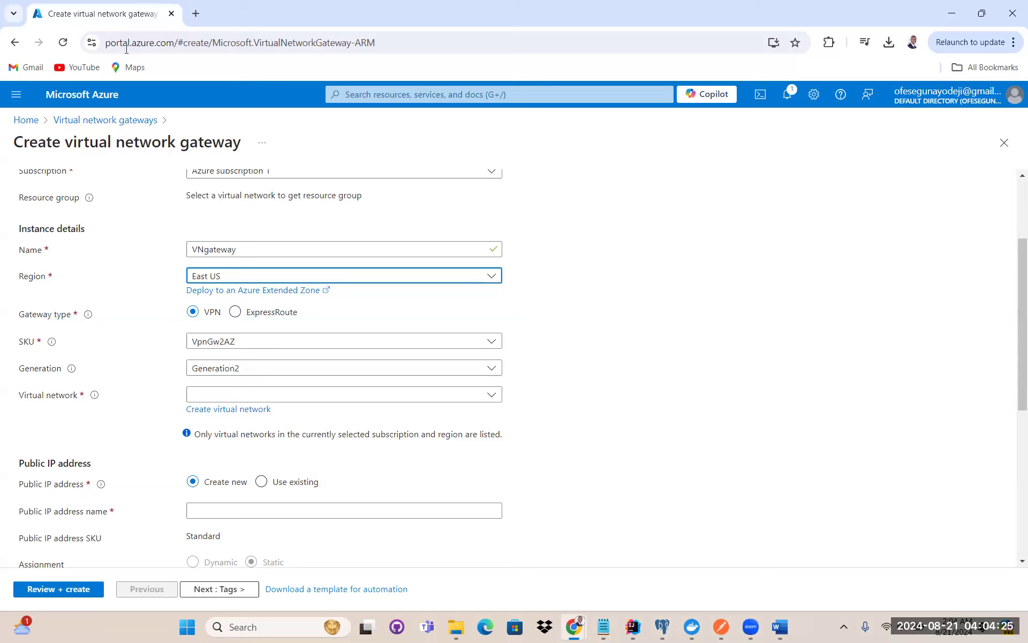
Change the gateway SKU to VpnGw1, which switches the generation to Generation1
click(288, 343)
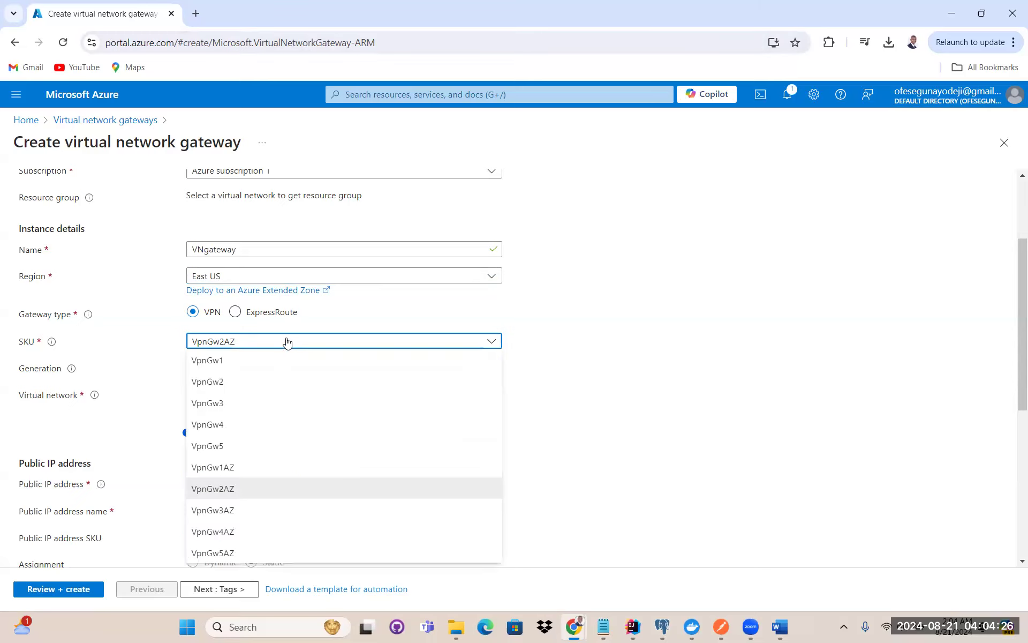
click(239, 360)
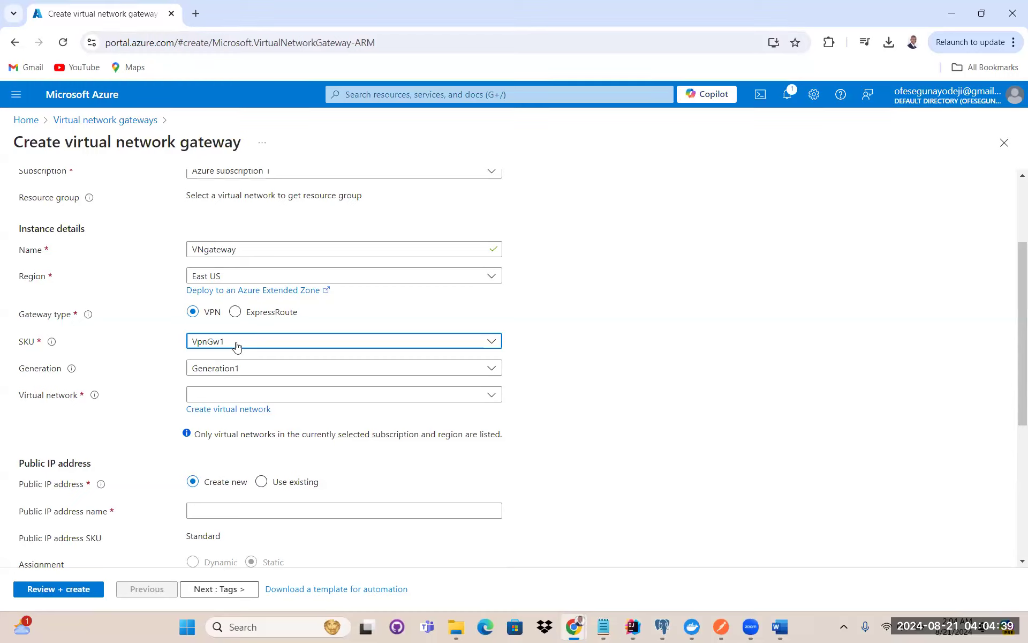
click(243, 342)
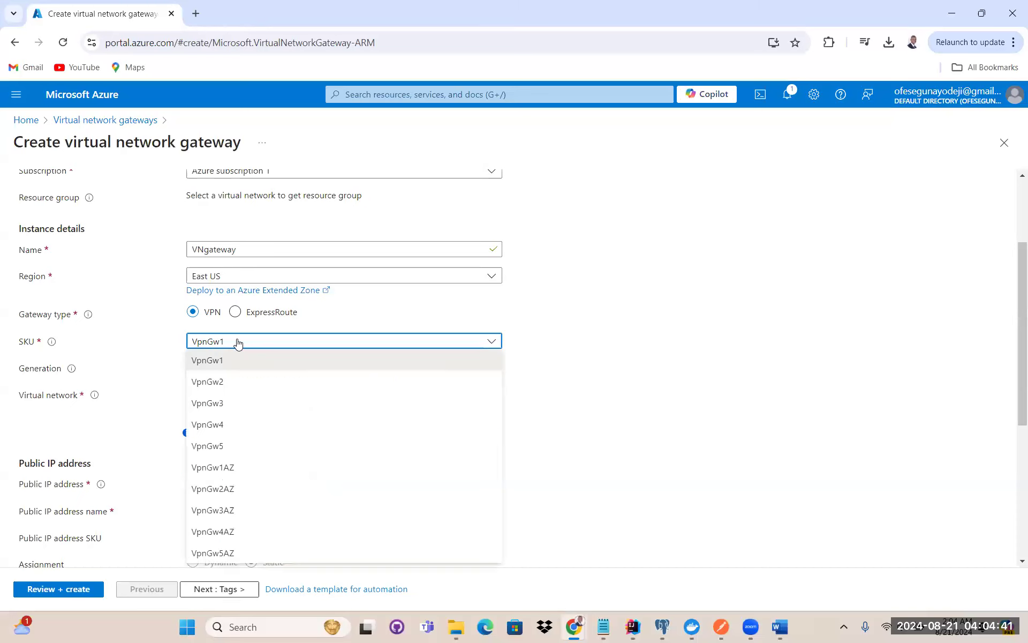
click(249, 349)
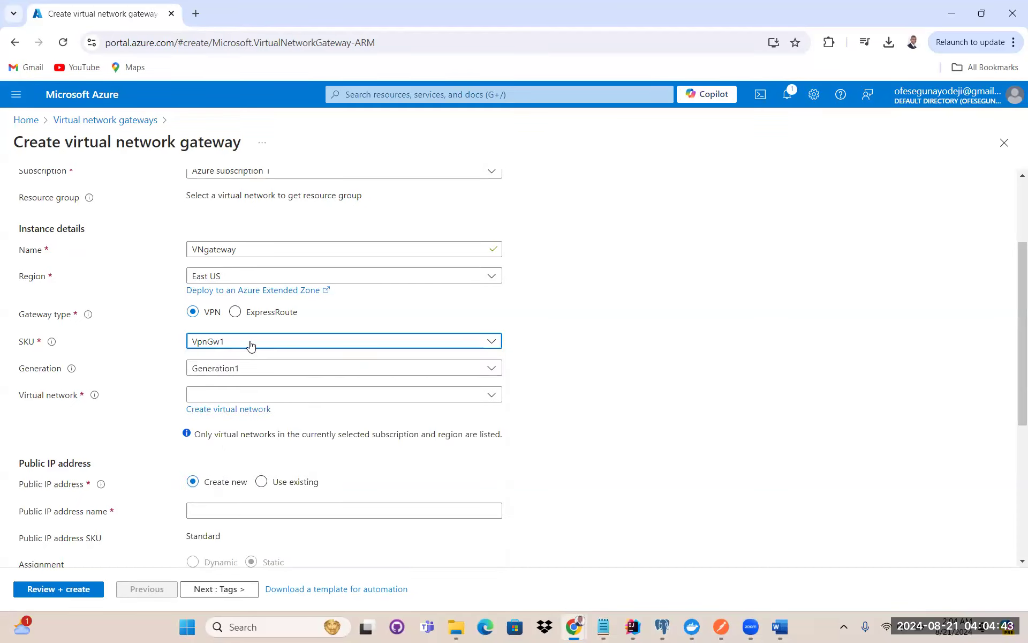
scroll(289, 324, down, 1)
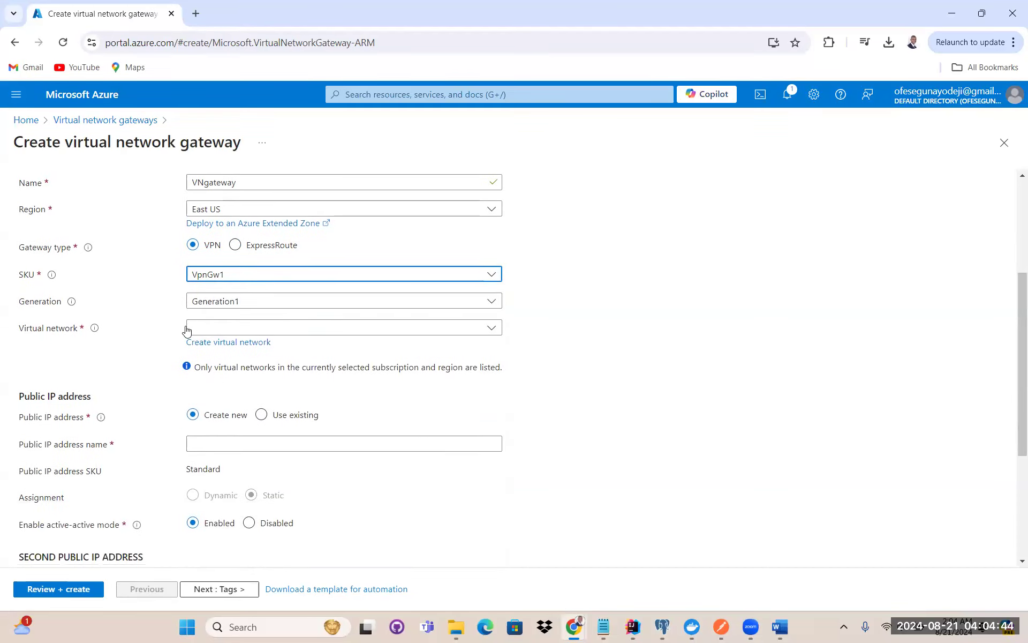
Select VnetBootcamp as the virtual network, keeping gateway subnet range 10.0.1.0/24
click(218, 333)
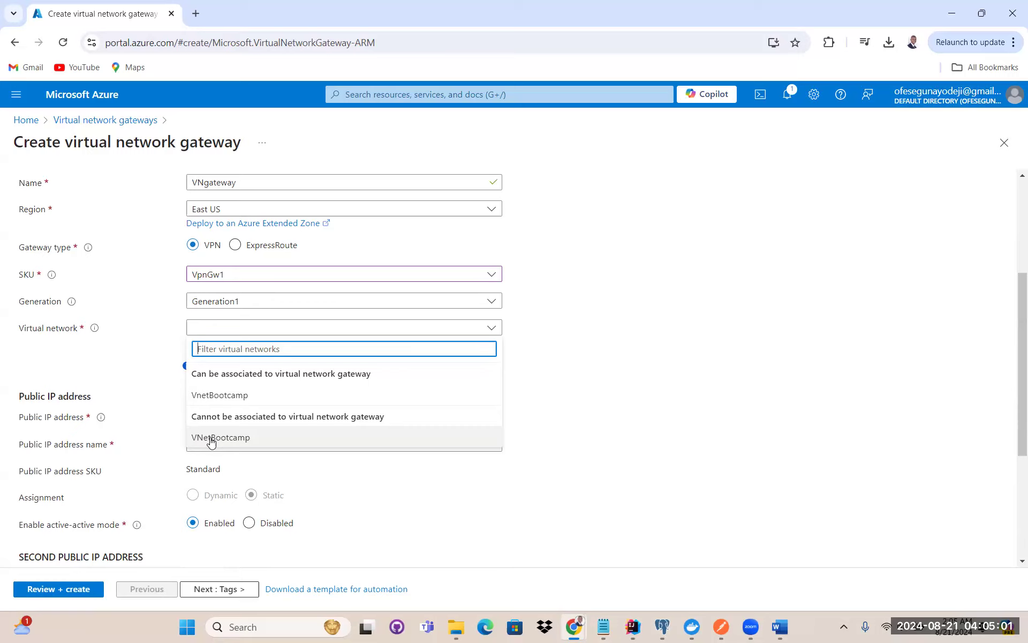
click(211, 441)
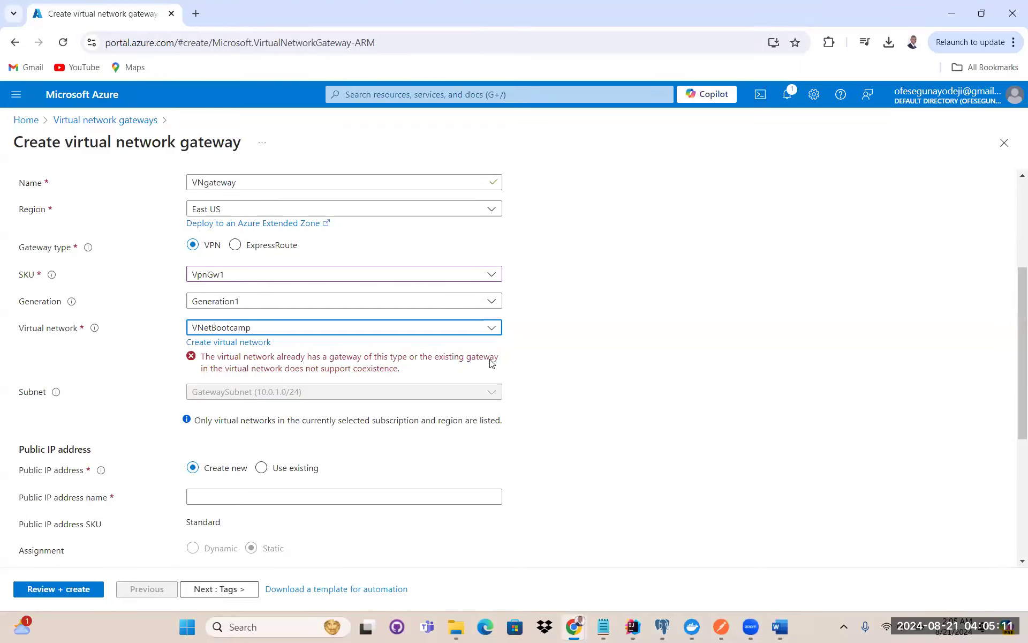
click(263, 333)
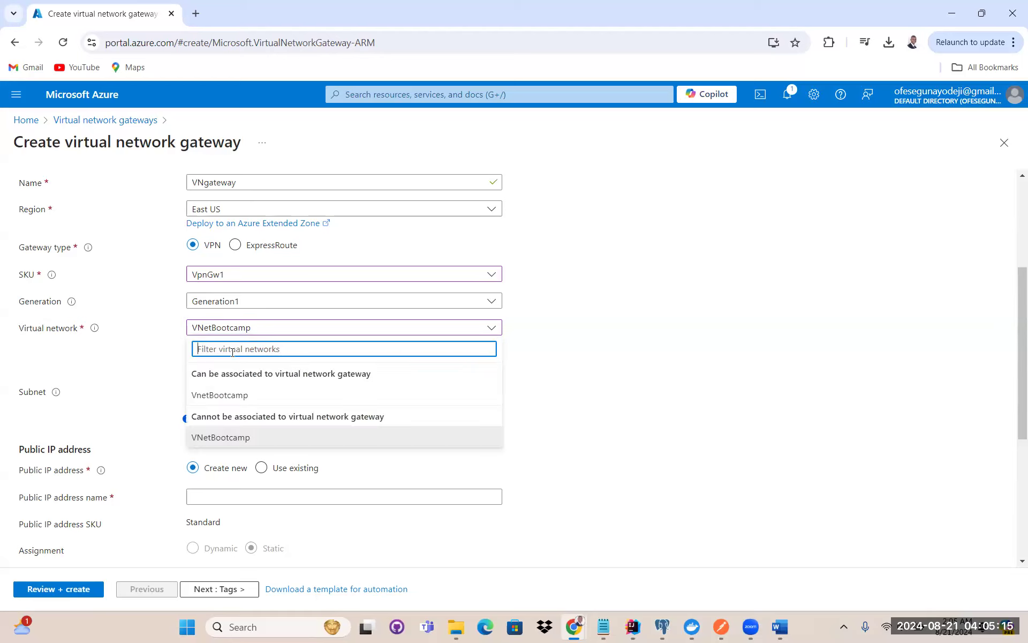
click(236, 395)
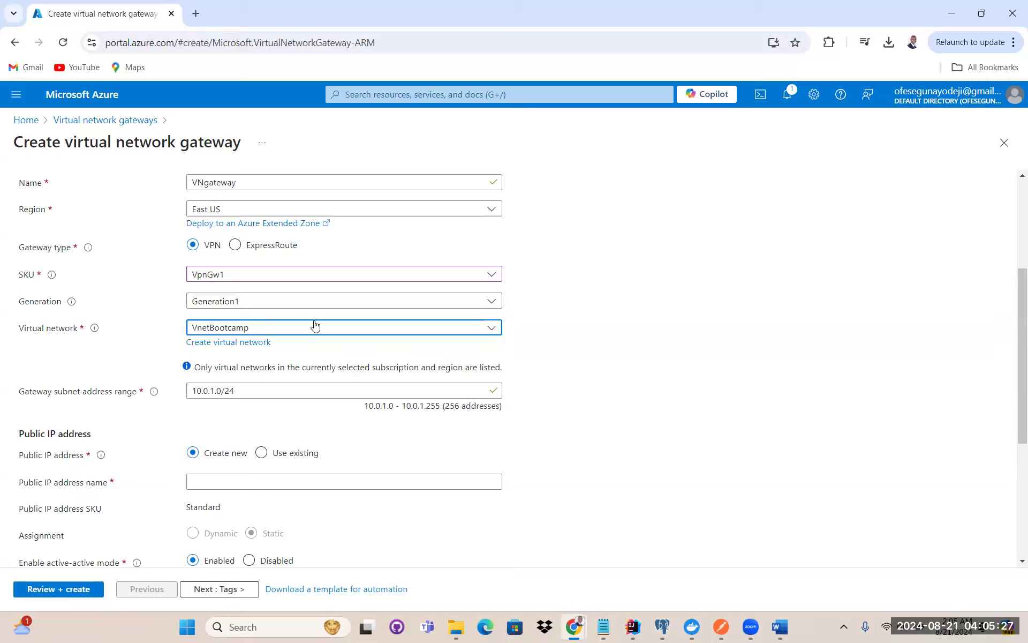
scroll(315, 322, down, 2)
scroll(300, 296, up, 1)
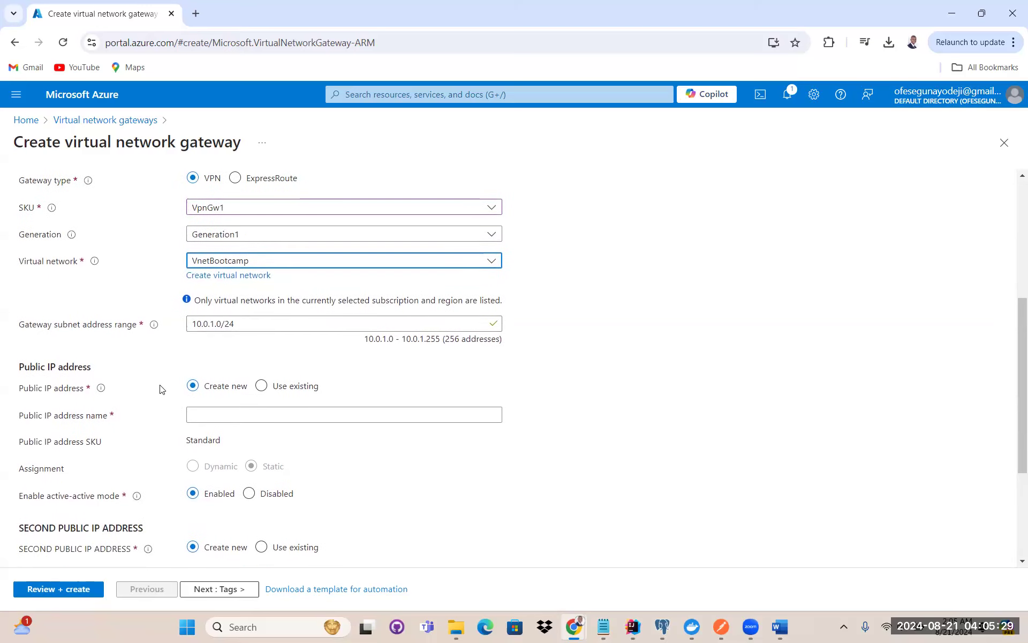
scroll(235, 402, down, 1)
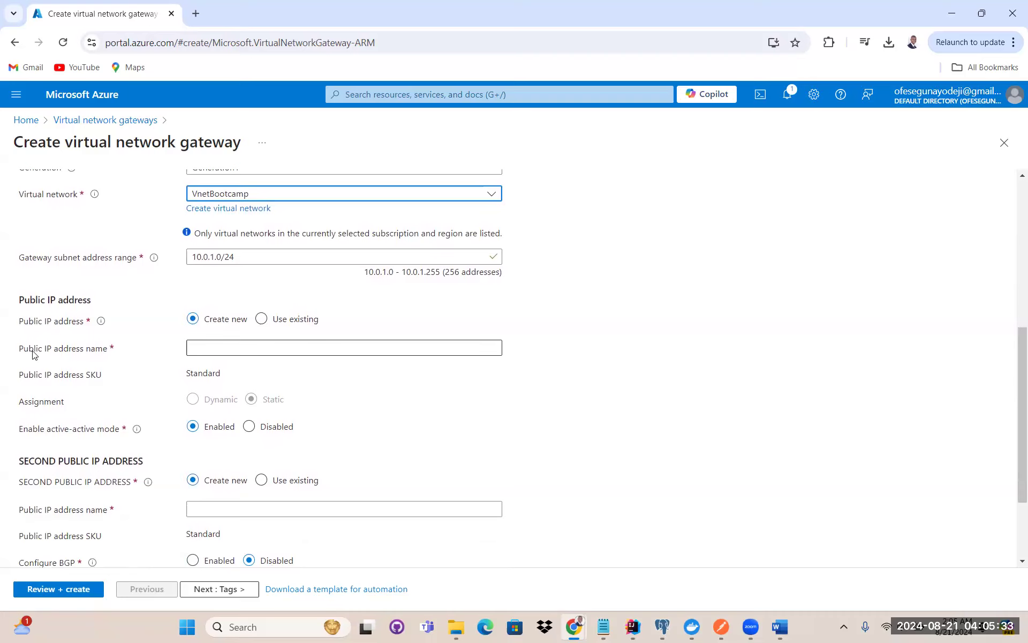
Name the first public IP address vpublicip
click(208, 348)
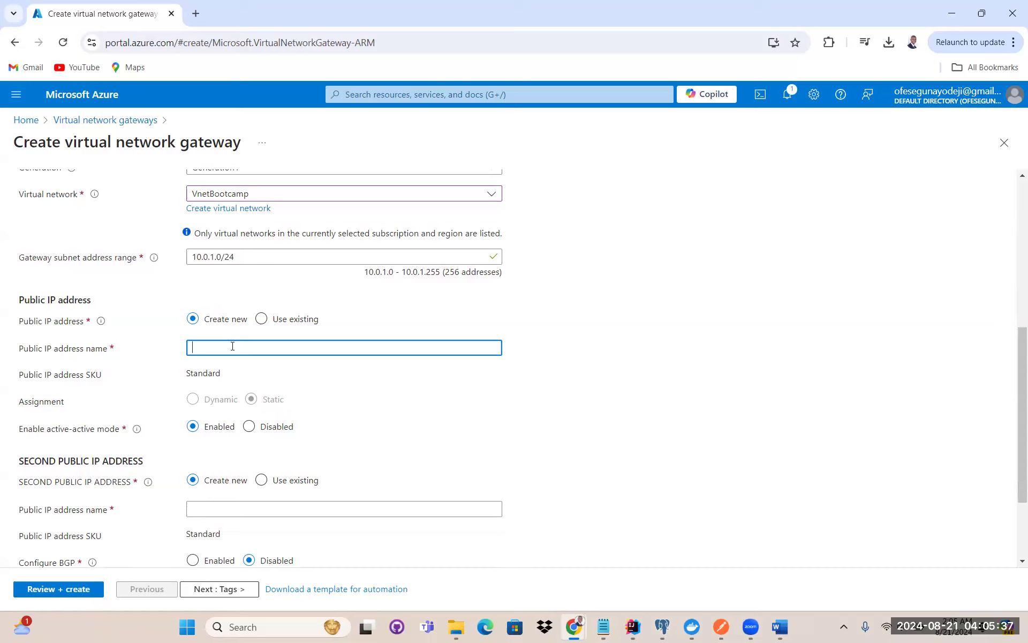
text(vpub)
text(liip)
text(ic)
text(ip)
scroll(227, 373, down, 1)
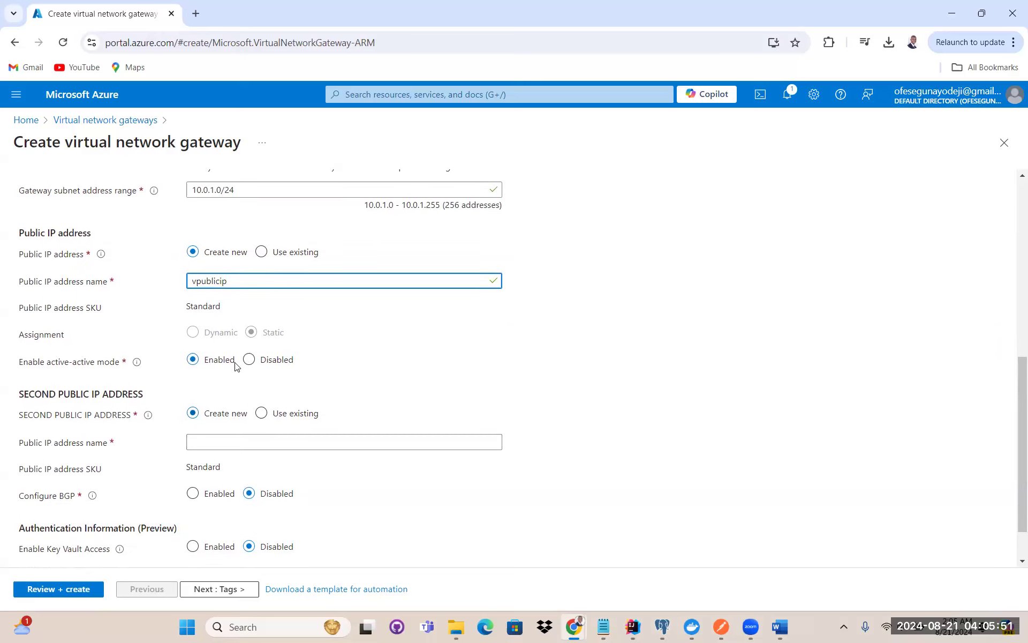
Reuse that name for the second public IP address as vpublicipp
double_click(215, 282)
key(ctrl+c)
click(227, 436)
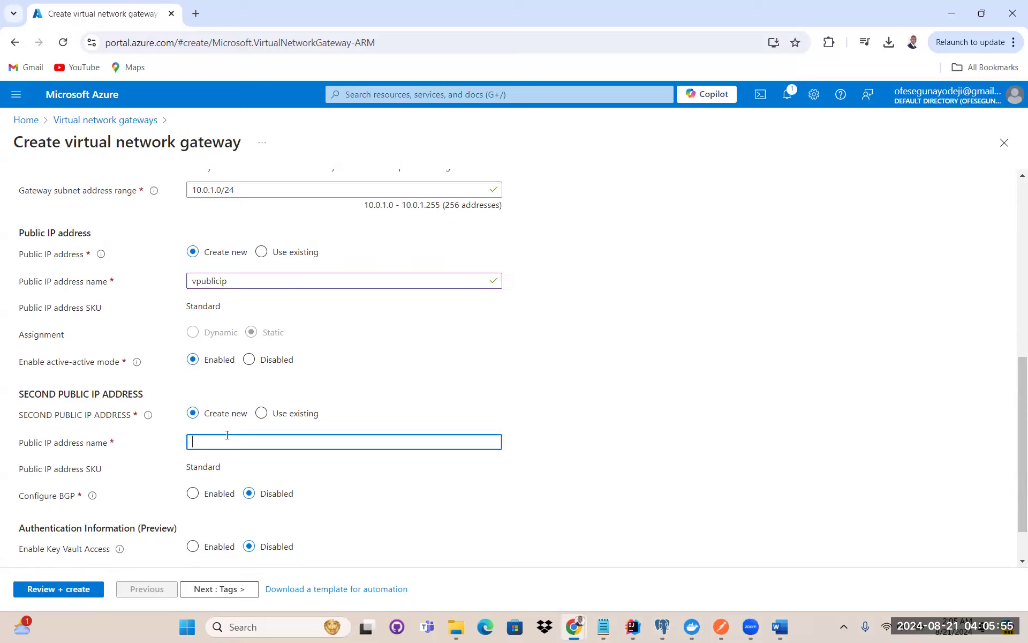
key(ctrl+v)
drag(230, 278, 190, 283)
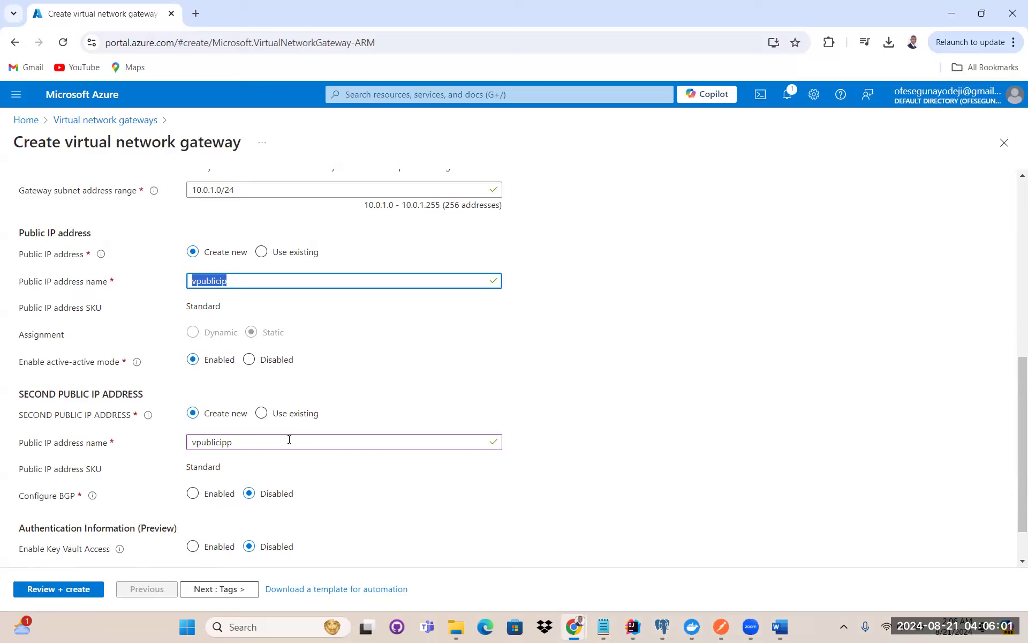
drag(249, 442, 190, 444)
scroll(425, 394, down, 1)
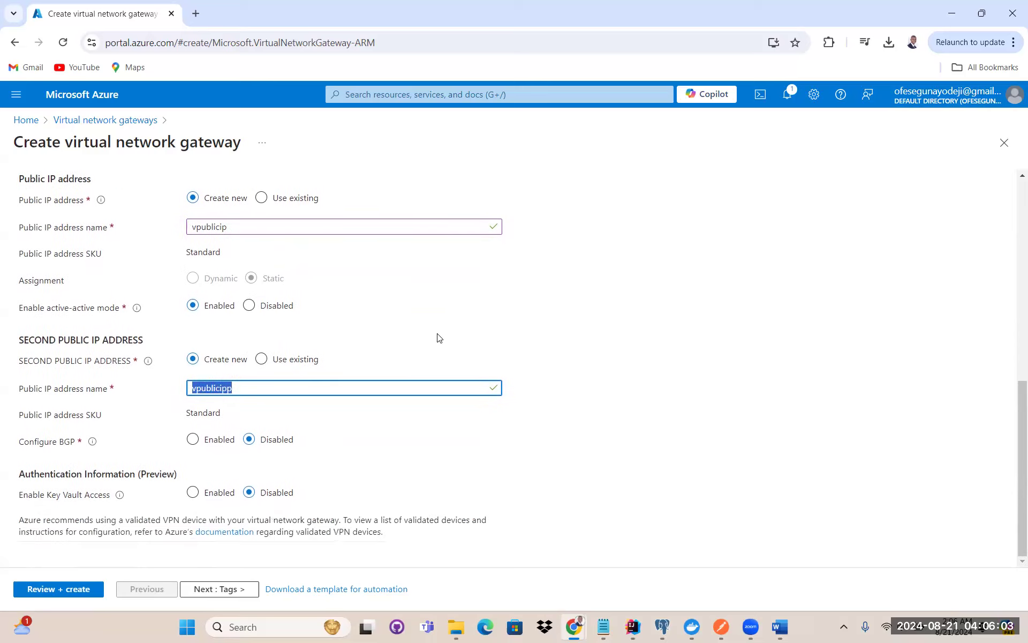
Skip Tags and check the validated summary for resource group tcb-mod4 and VnetBootcamp
click(217, 589)
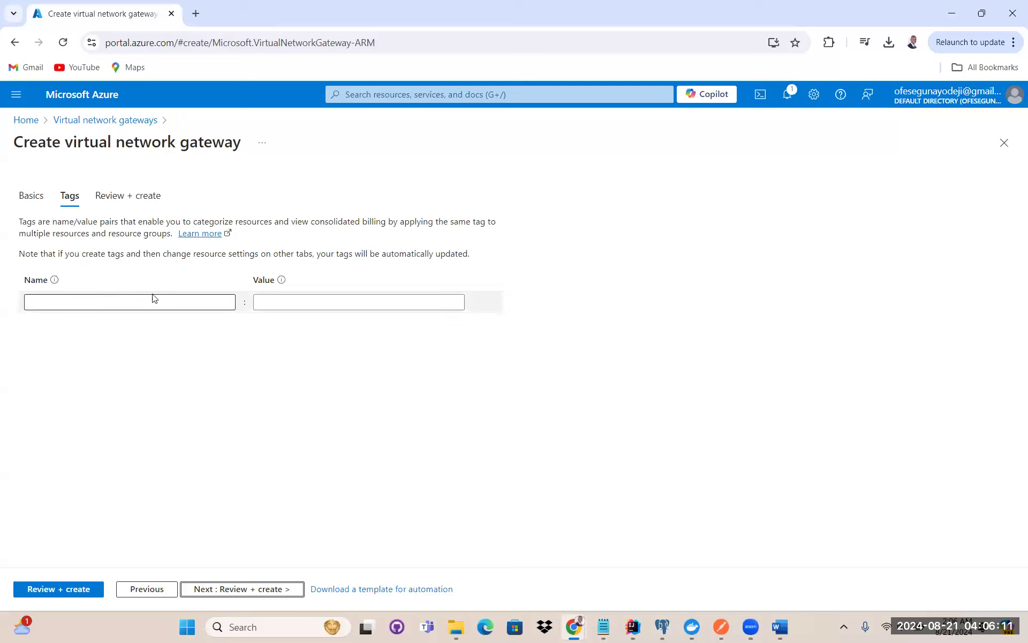
click(223, 591)
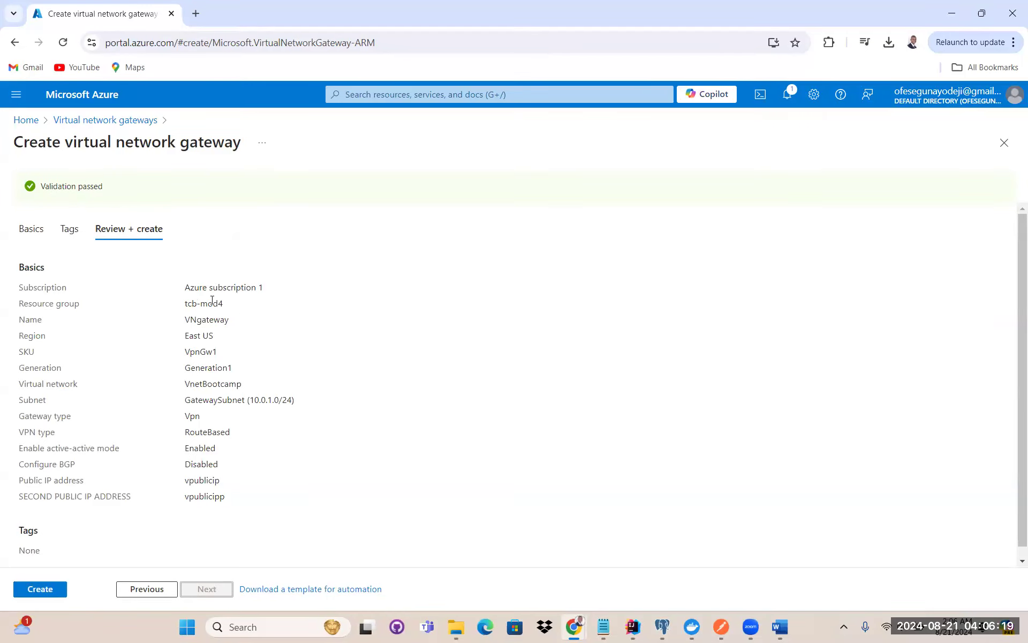
drag(226, 306, 179, 356)
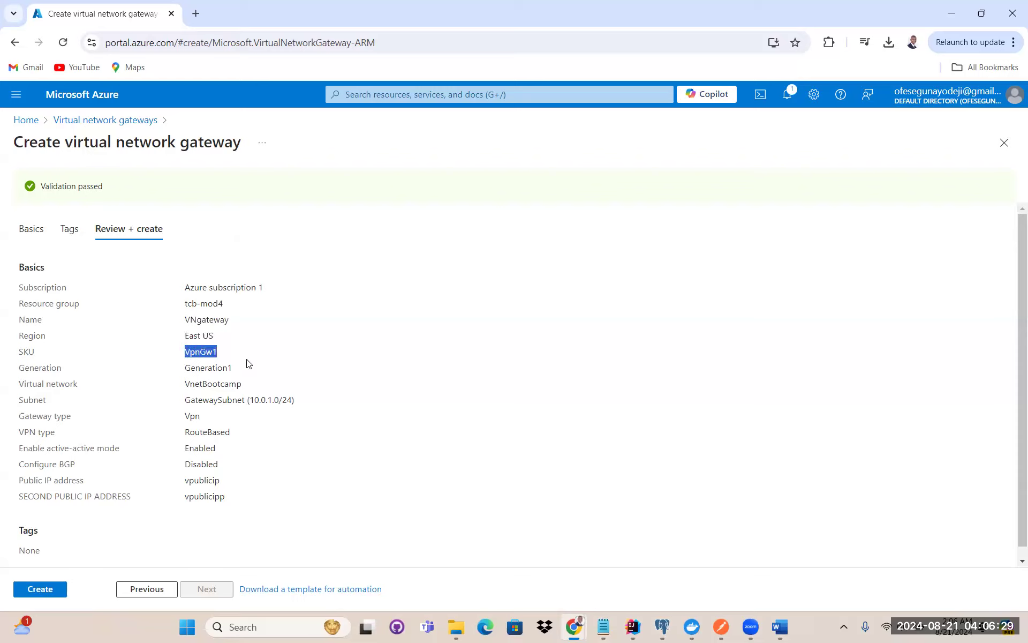
drag(244, 385, 182, 388)
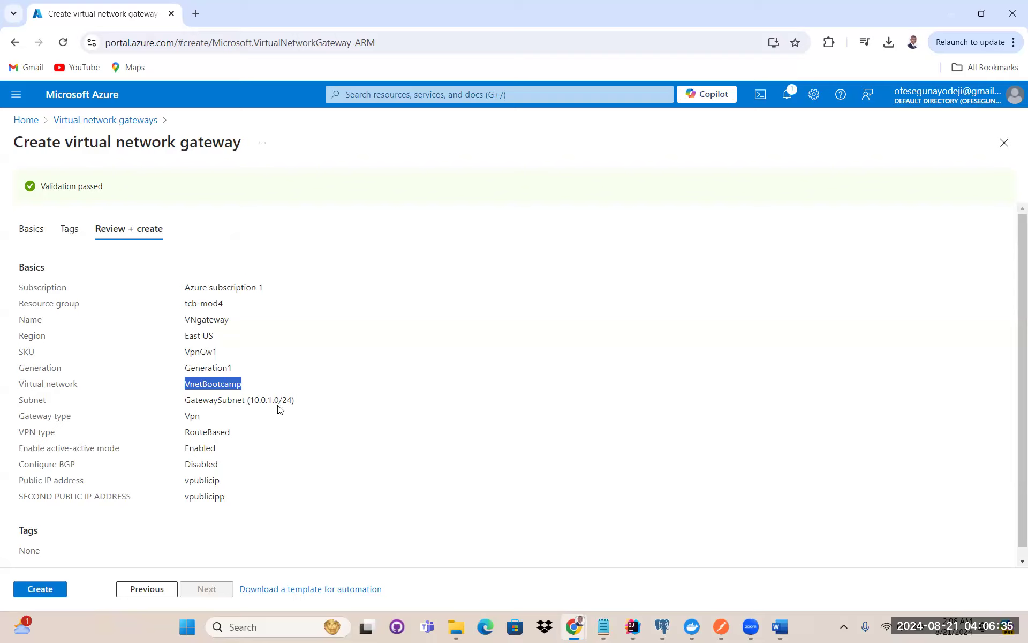
scroll(270, 431, down, 1)
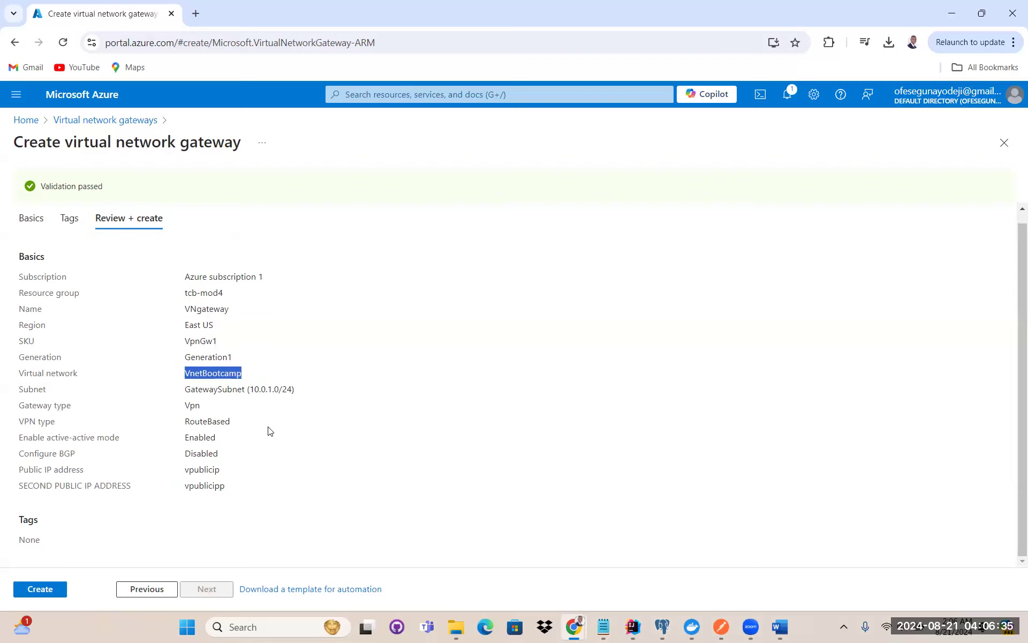
Create the VNgateway gateway and go to the resource once deployment succeeds
click(47, 589)
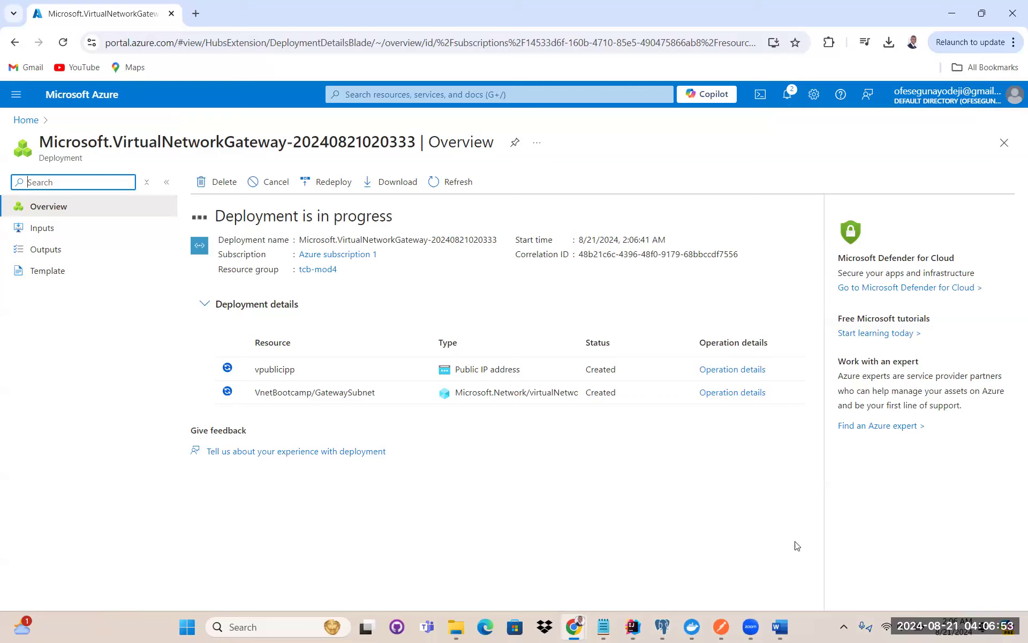
click(858, 552)
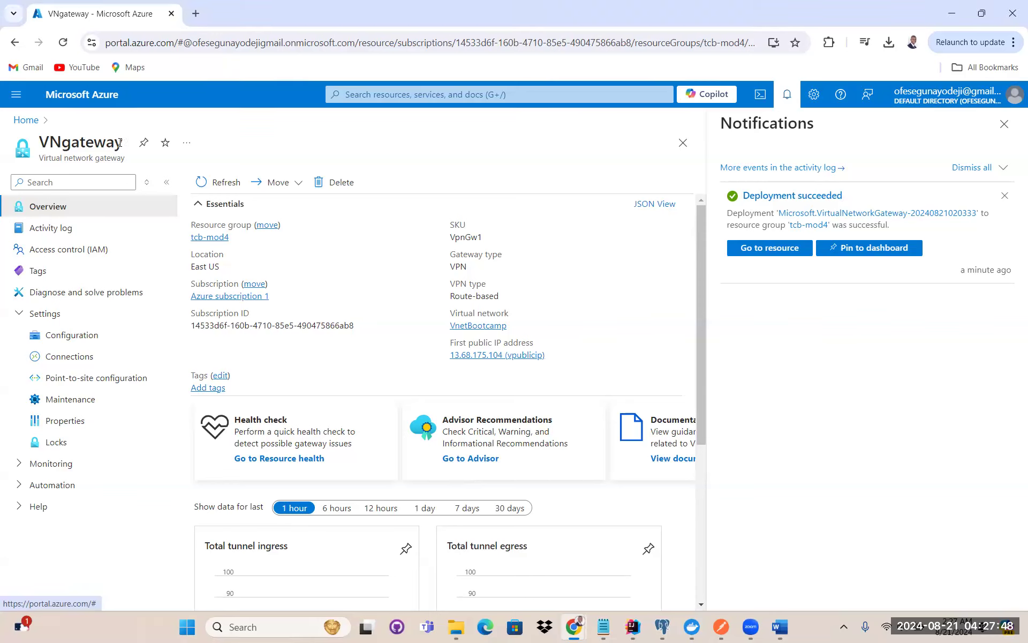
drag(123, 142, 26, 154)
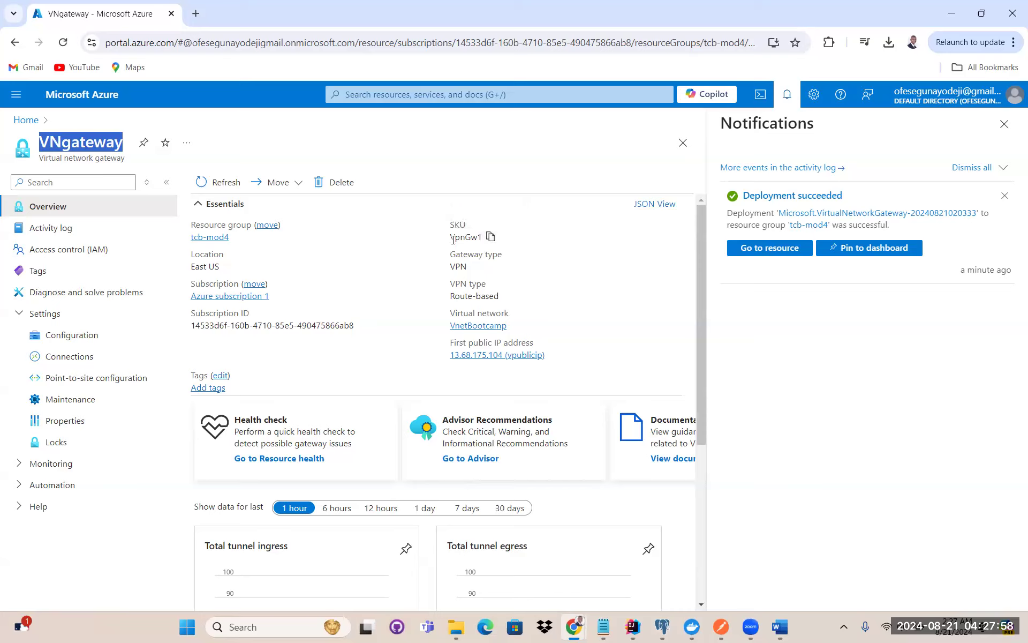
drag(450, 240, 484, 237)
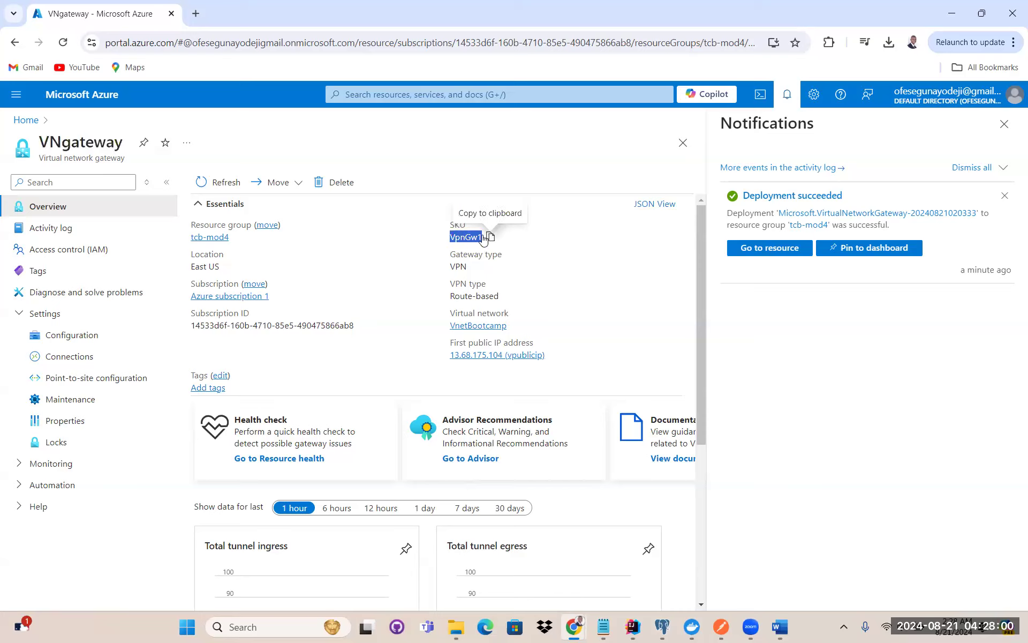